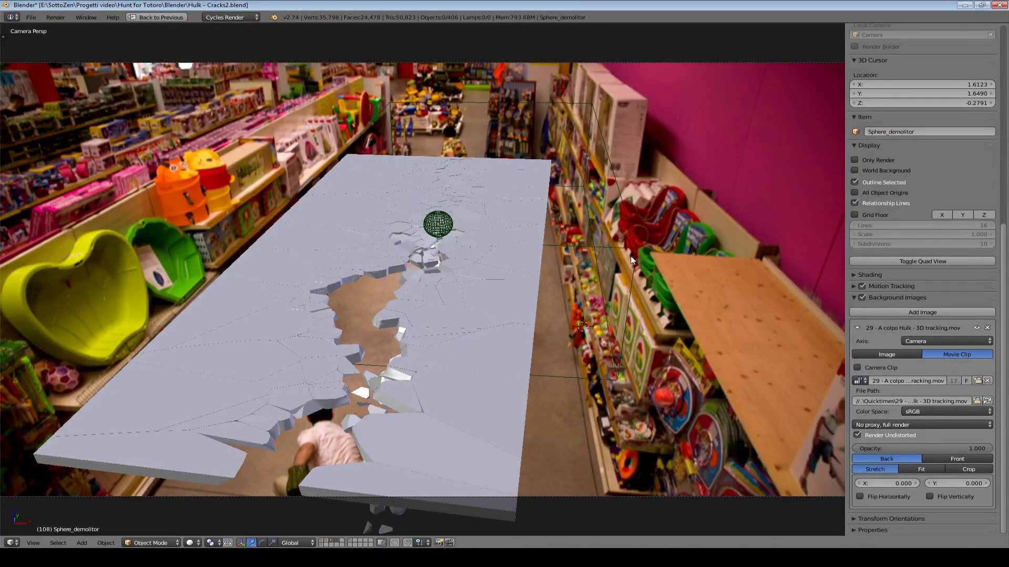
- Preview the cracking animation in the camera view, and display the background movie clip in front at 0.467 opacity
{"action": "key", "text": "alt+a"}
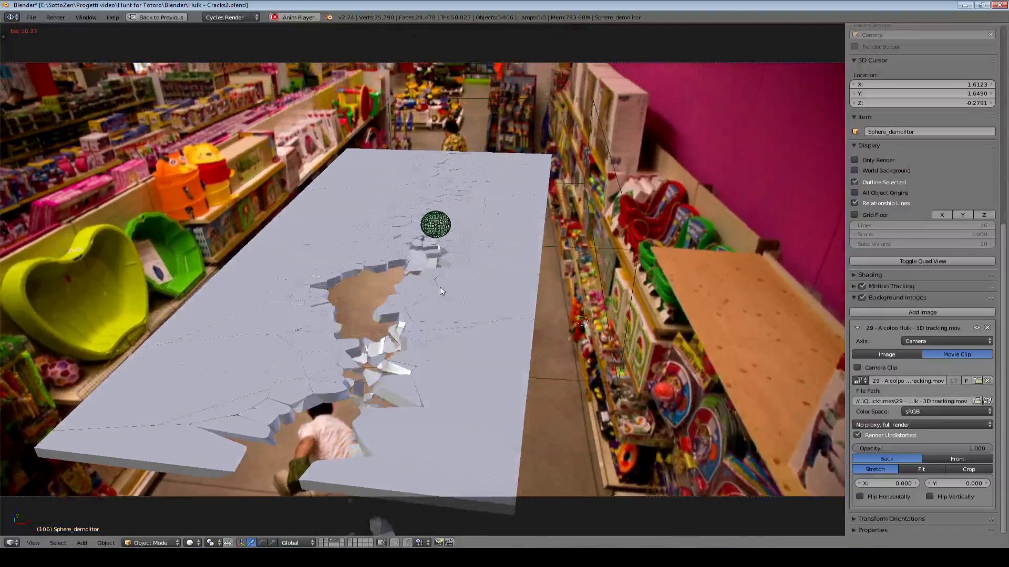
{"action": "key", "text": "alt+a"}
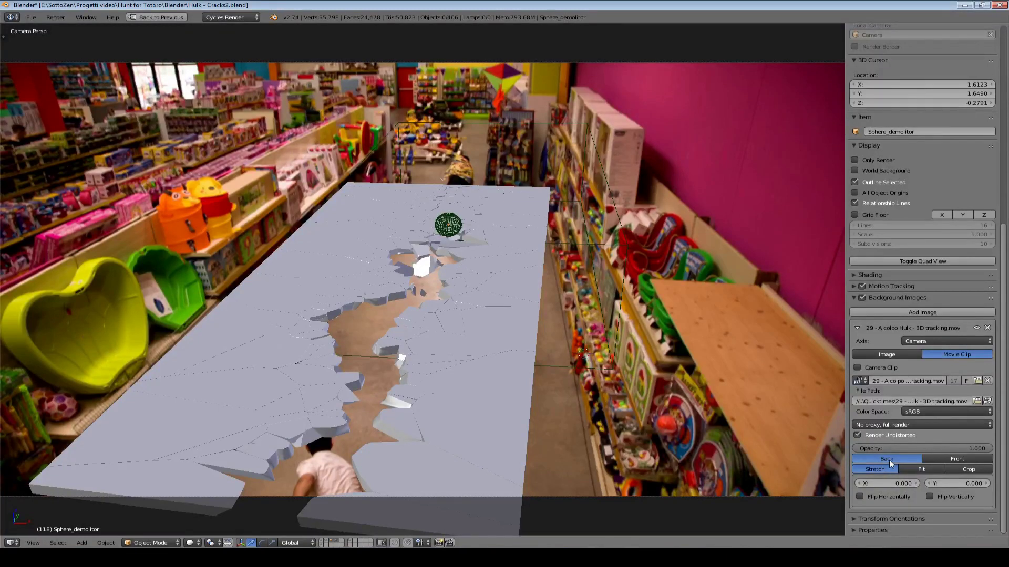
{"action": "left_click", "coordinate": [960, 460]}
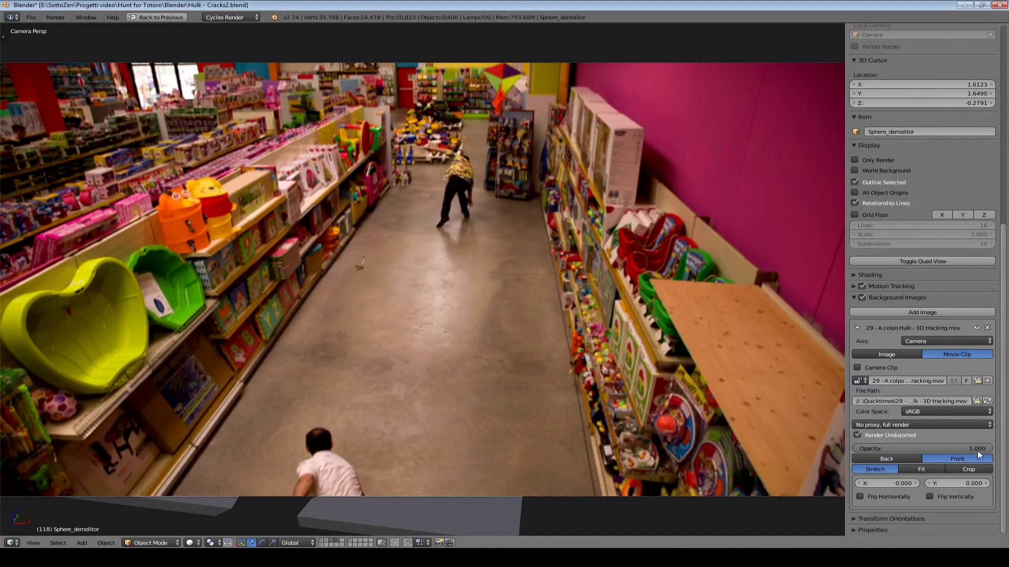
{"action": "left_click_drag", "start_coordinate": [991, 451], "coordinate": [915, 451]}
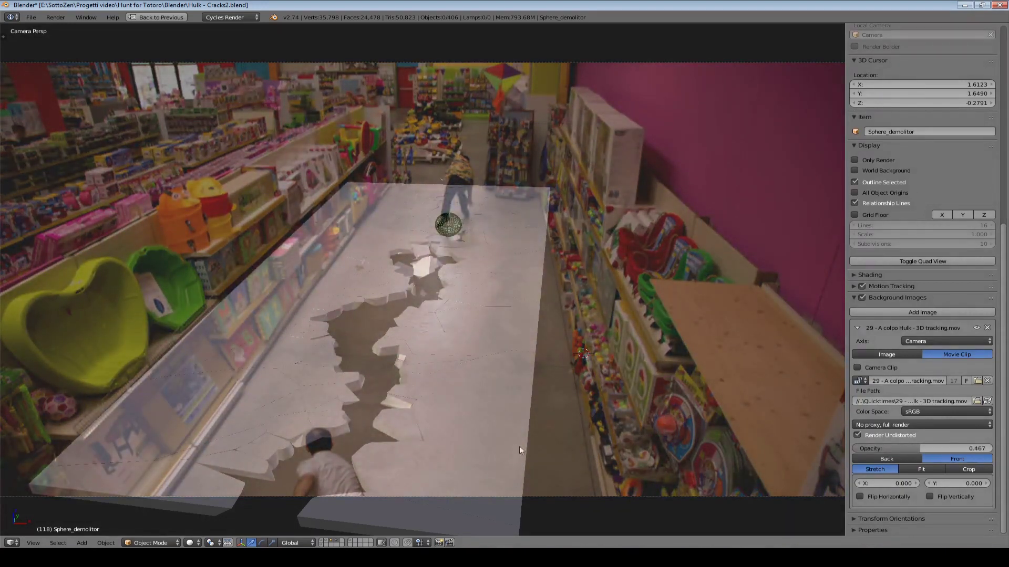
- Play the destruction over the semi-transparent footage, and replay it in the perspective view of the restored full layout
{"action": "key", "text": "alt+a"}
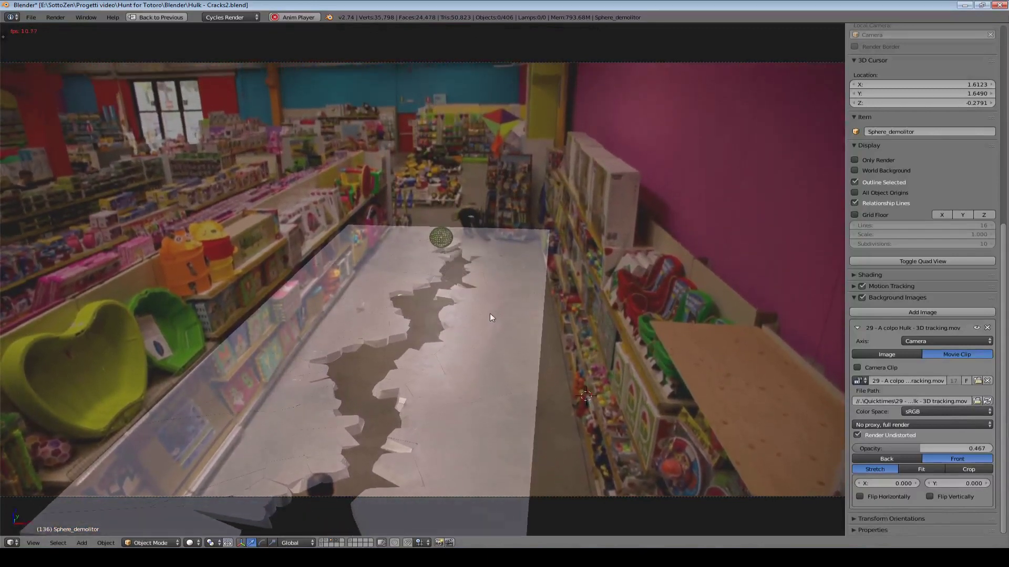
{"action": "key", "text": "alt+a"}
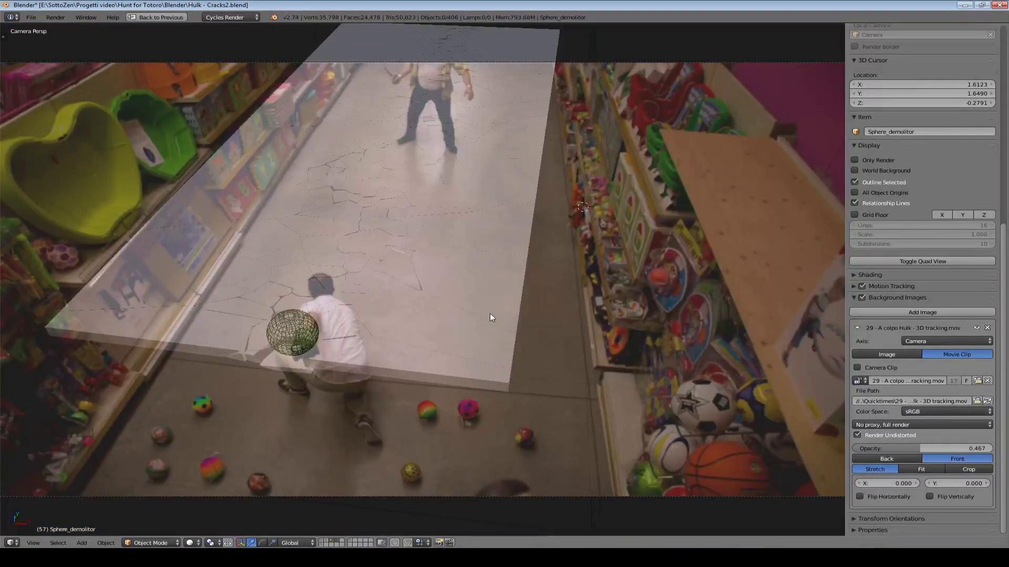
{"action": "key", "text": "ctrl+Up"}
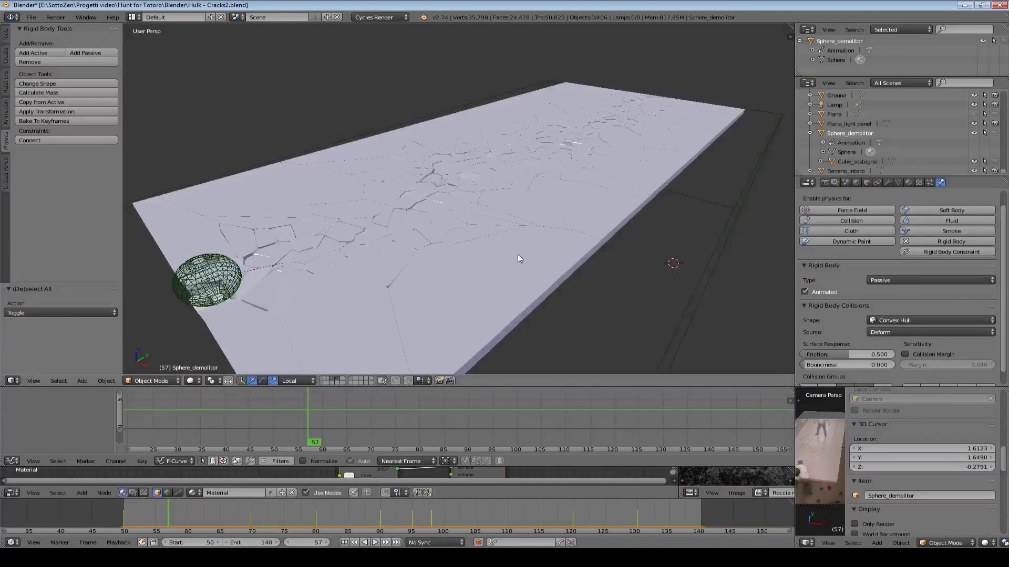
{"action": "key", "text": "alt+a"}
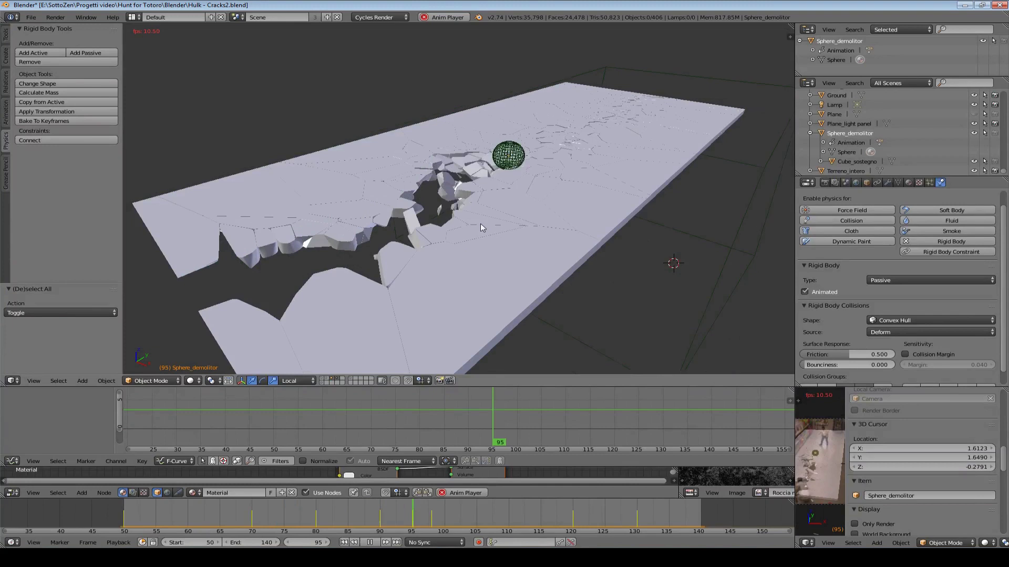
{"action": "key", "text": "alt+a"}
- Examine the rigid body type of a falling fragment and of a fixed slab piece from below the floor
{"action": "middle_click_drag", "start_coordinate": [532, 226], "coordinate": [522, 195]}
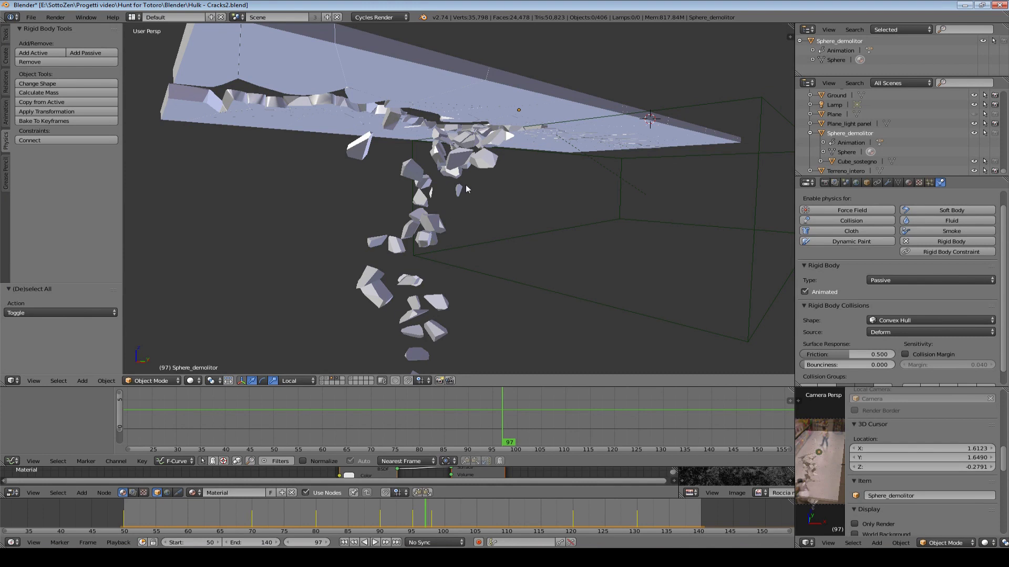
{"action": "key", "text": "a"}
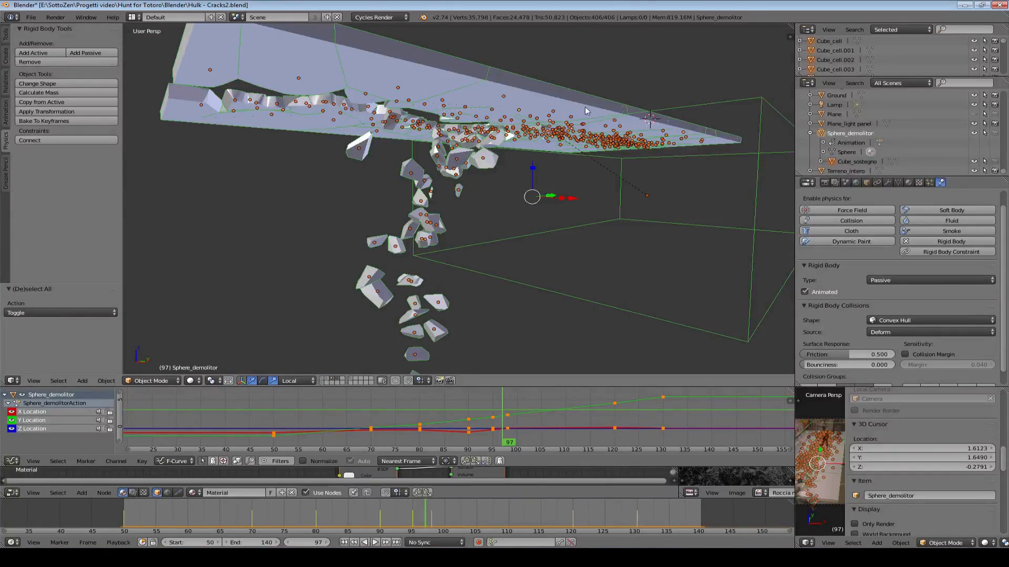
{"action": "right_click", "coordinate": [368, 290]}
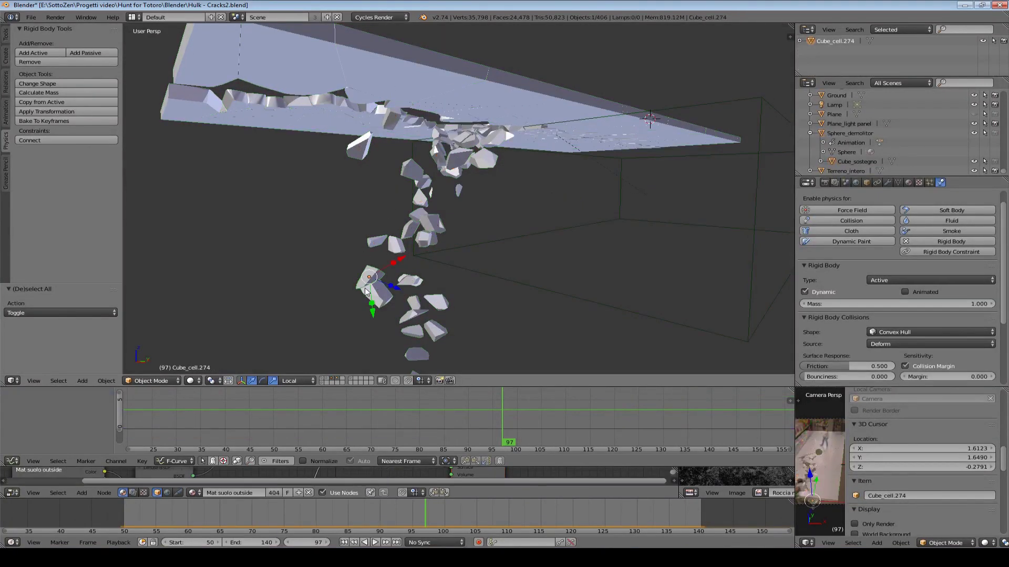
{"action": "right_click", "coordinate": [372, 83]}
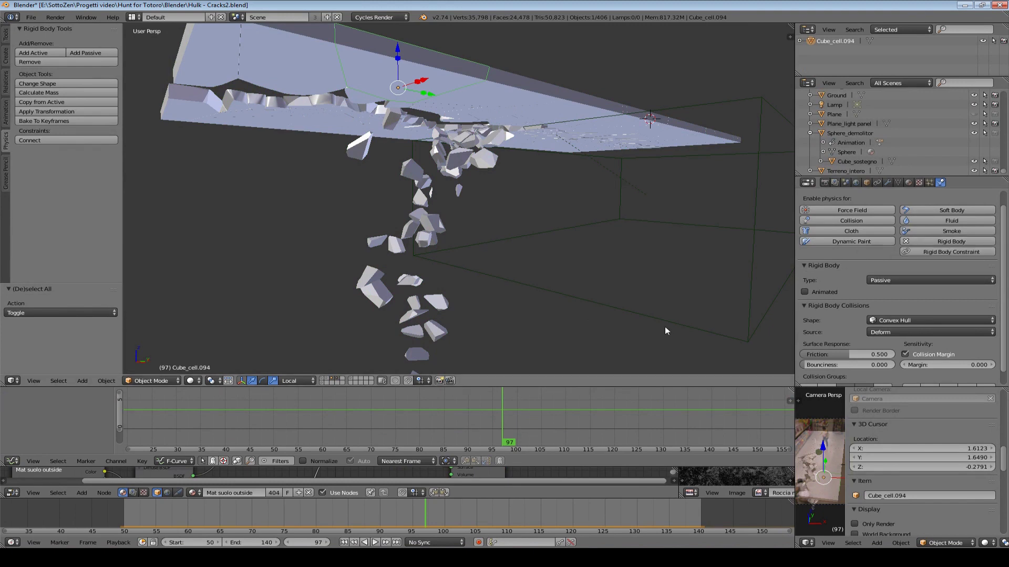
{"action": "left_click", "coordinate": [918, 279]}
{"action": "middle_click_drag", "start_coordinate": [532, 203], "coordinate": [531, 229]}
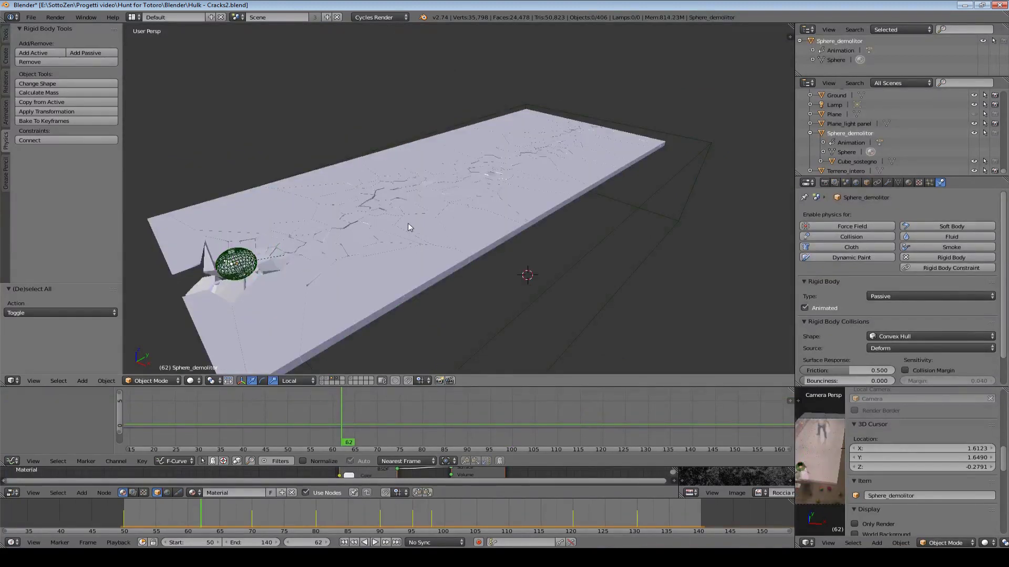
- Isolate the layer of falling fragments, and play the sphere's motion with only the fixed slab pieces displayed
{"action": "middle_click_drag", "start_coordinate": [408, 223], "coordinate": [440, 203]}
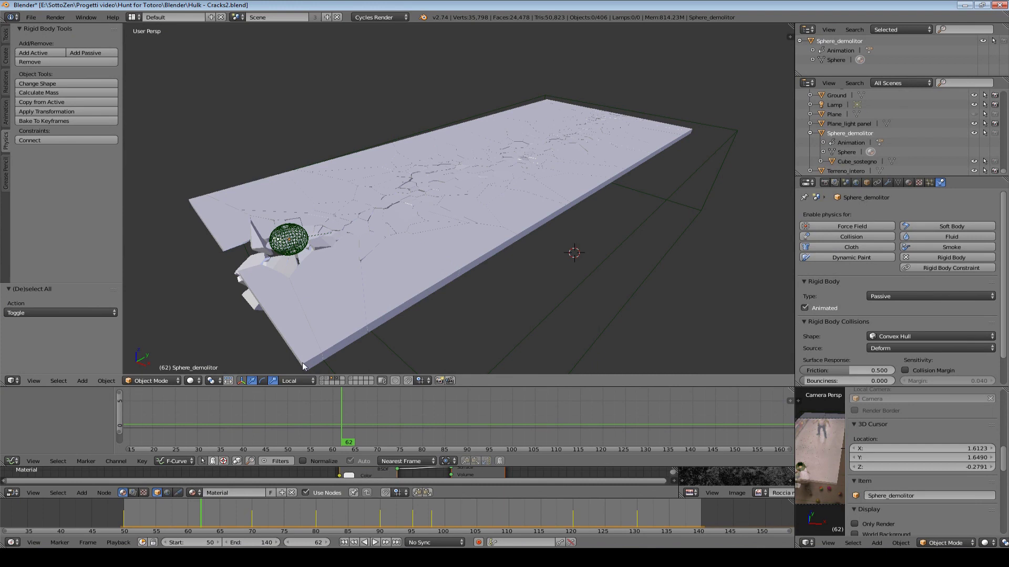
{"action": "left_click", "coordinate": [338, 380]}
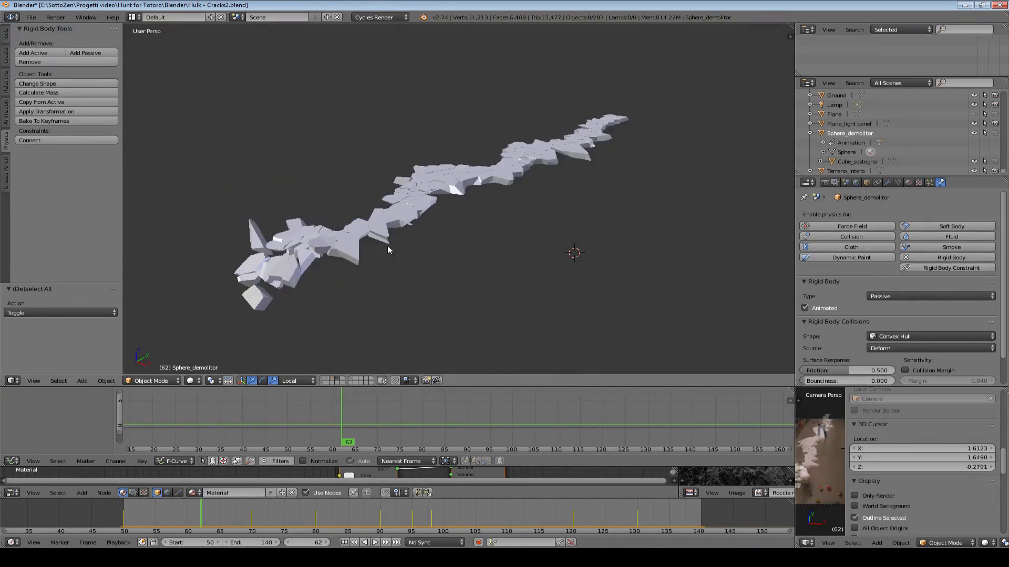
{"action": "key", "text": "alt+a"}
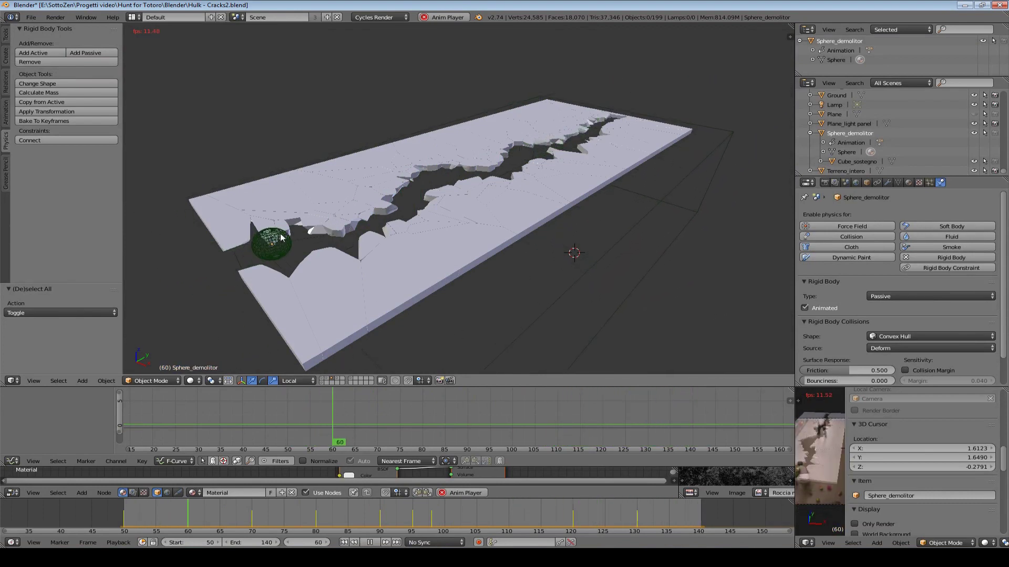
{"action": "key", "text": "alt+a"}
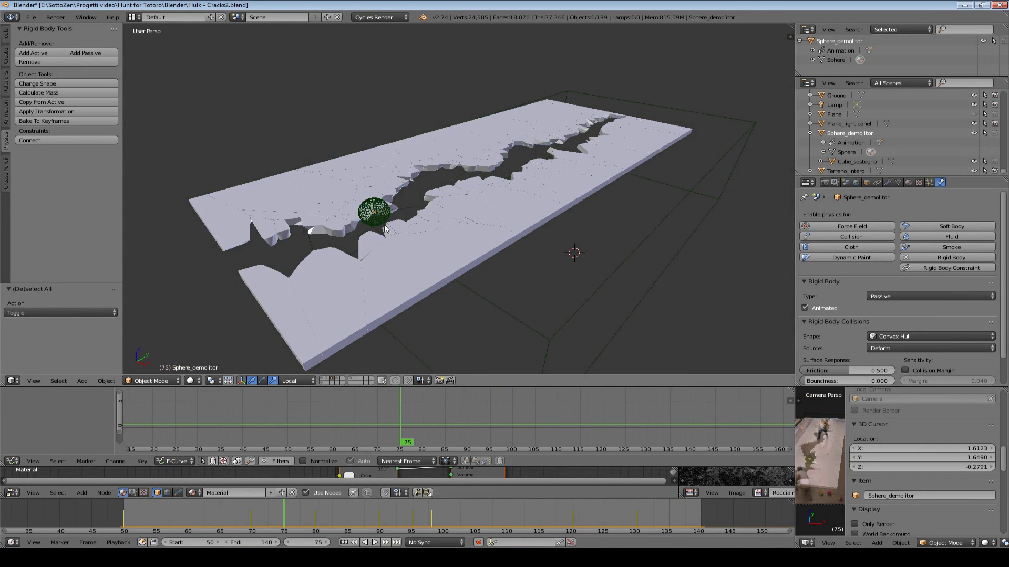
- Select the demolition sphere and the support cube Cube_sostegno to examine their rigid body settings
{"action": "right_click", "coordinate": [374, 211]}
{"action": "right_click", "coordinate": [583, 298]}
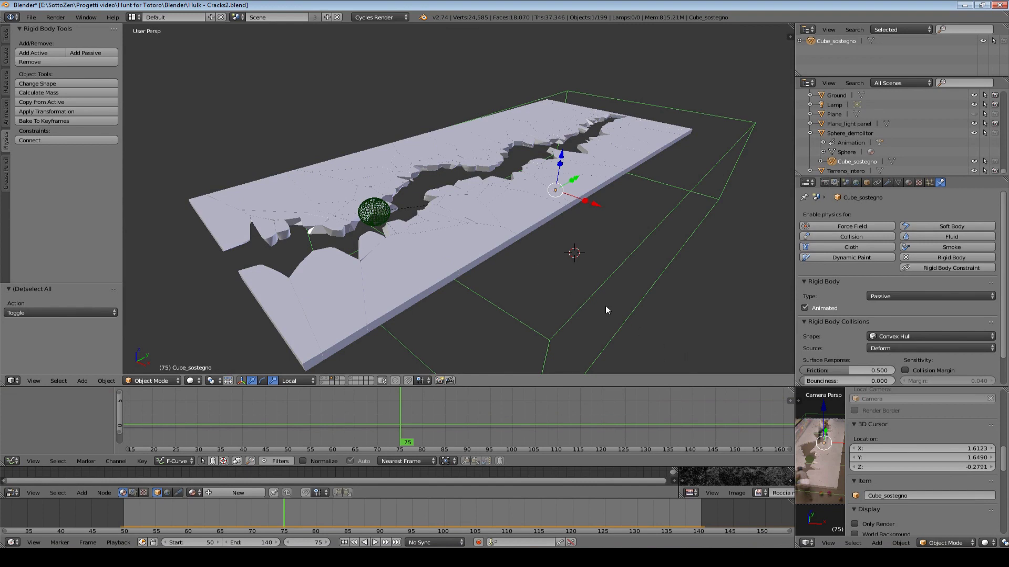
{"action": "right_click", "coordinate": [380, 207]}
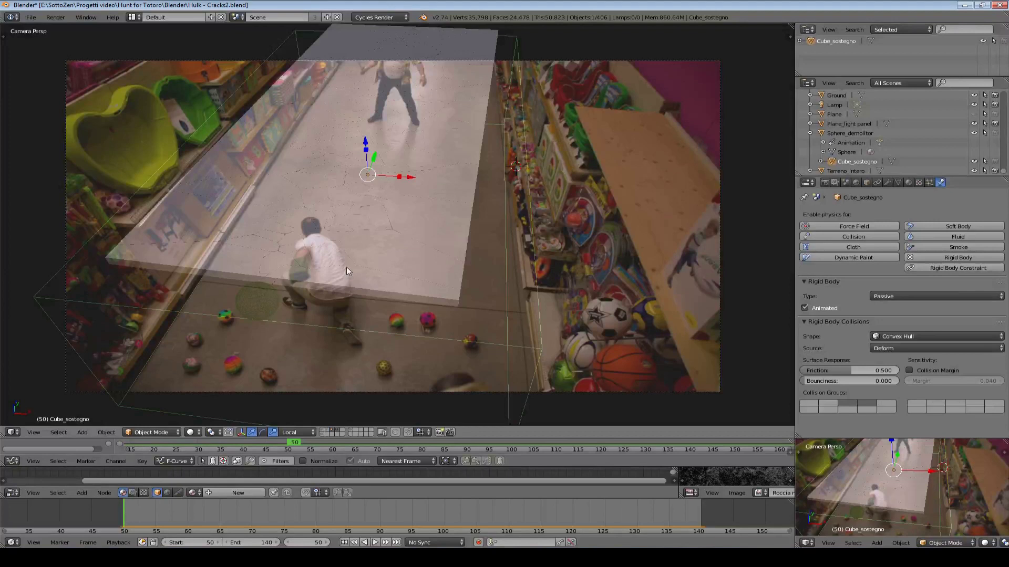
- Play the destruction closer up in the camera view, and review it frame by frame through to frame 125
{"action": "key", "text": "alt+a"}
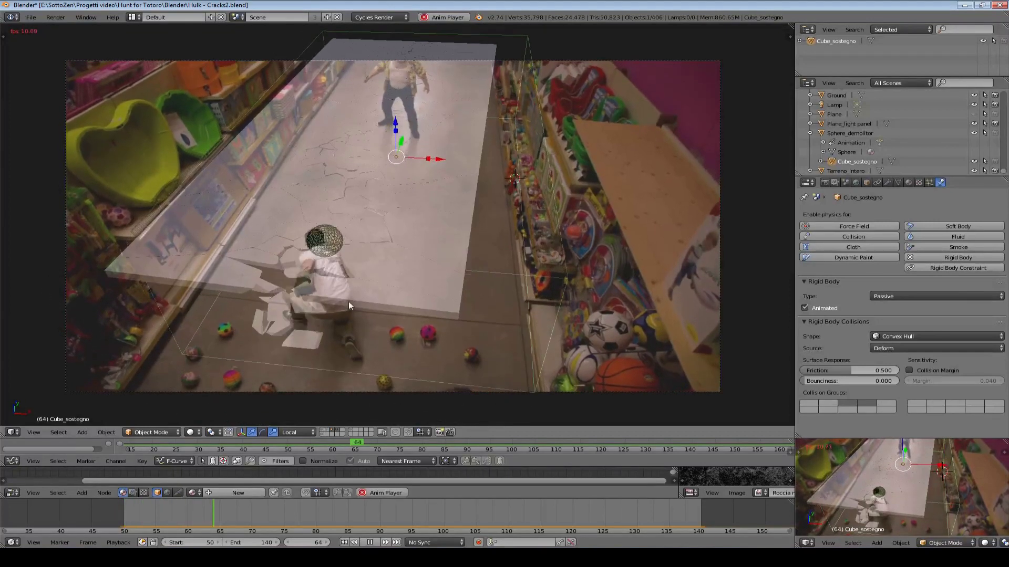
{"action": "key", "text": "alt+a"}
{"action": "scroll", "coordinate": [331, 314], "scroll_direction": "up", "scroll_amount": 2}
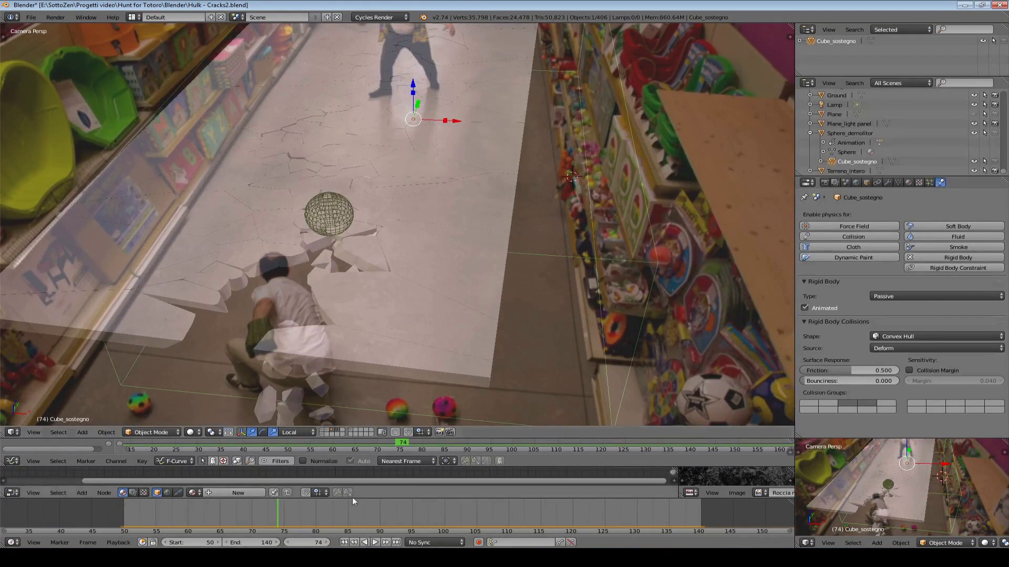
{"action": "left_click", "coordinate": [182, 503]}
{"action": "key", "text": "Right"}
{"action": "key", "text": "Right"}
{"action": "key", "text": "Right"}
{"action": "key", "text": "Right"}
{"action": "key", "text": "Right"}
{"action": "key", "text": "Right"}
{"action": "key", "text": "Right"}
{"action": "key", "text": "Right"}
{"action": "key", "text": "Right"}
{"action": "key", "text": "Right"}
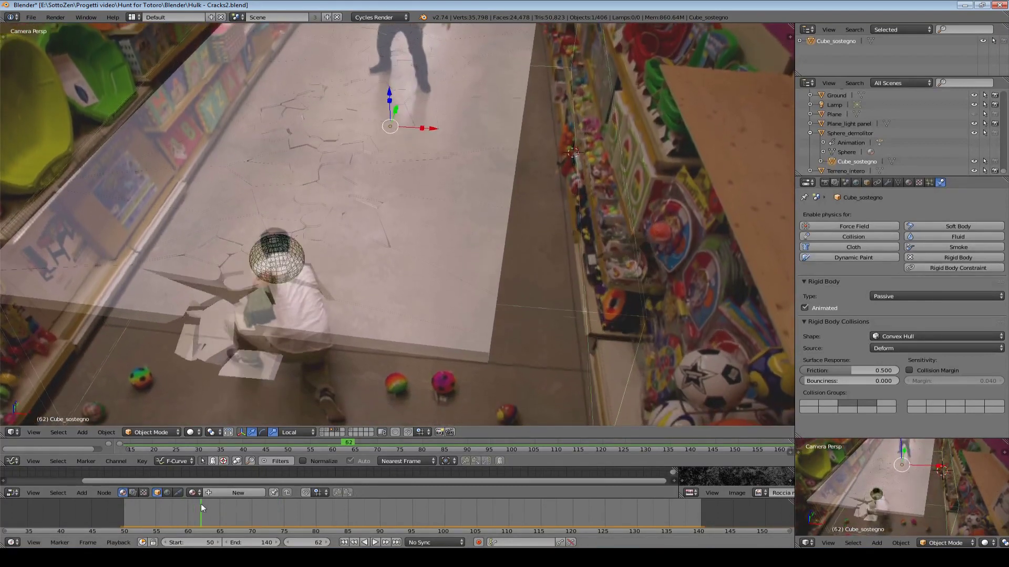
{"action": "left_click_drag", "start_coordinate": [220, 506], "coordinate": [605, 505]}
- Return to frame 50 outside the camera view and remove the rigid body physics from the support cube Cube_sostegno
{"action": "key", "text": "KP_0"}
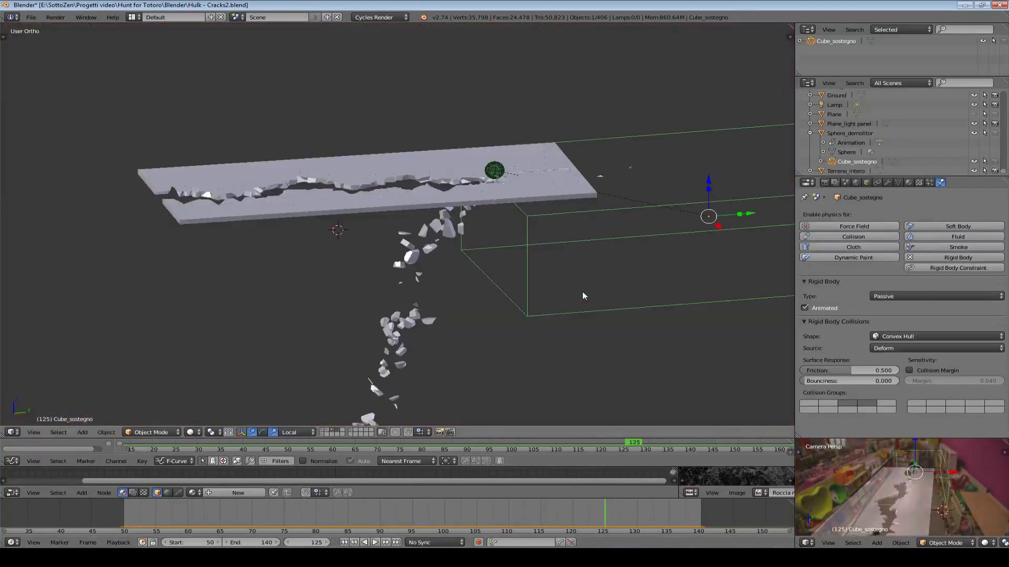
{"action": "left_click", "coordinate": [344, 542]}
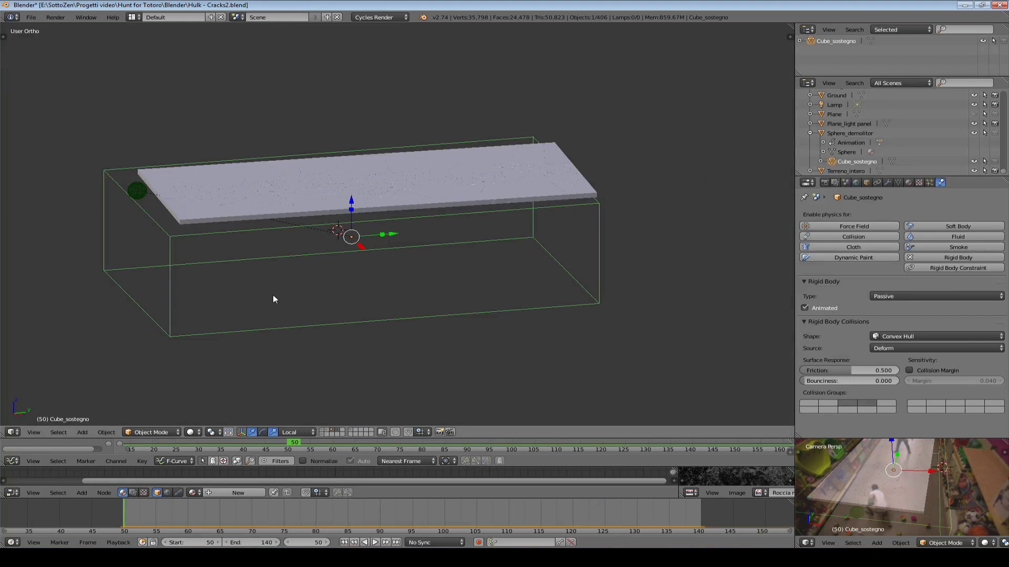
{"action": "middle_click_drag", "start_coordinate": [275, 288], "coordinate": [313, 301]}
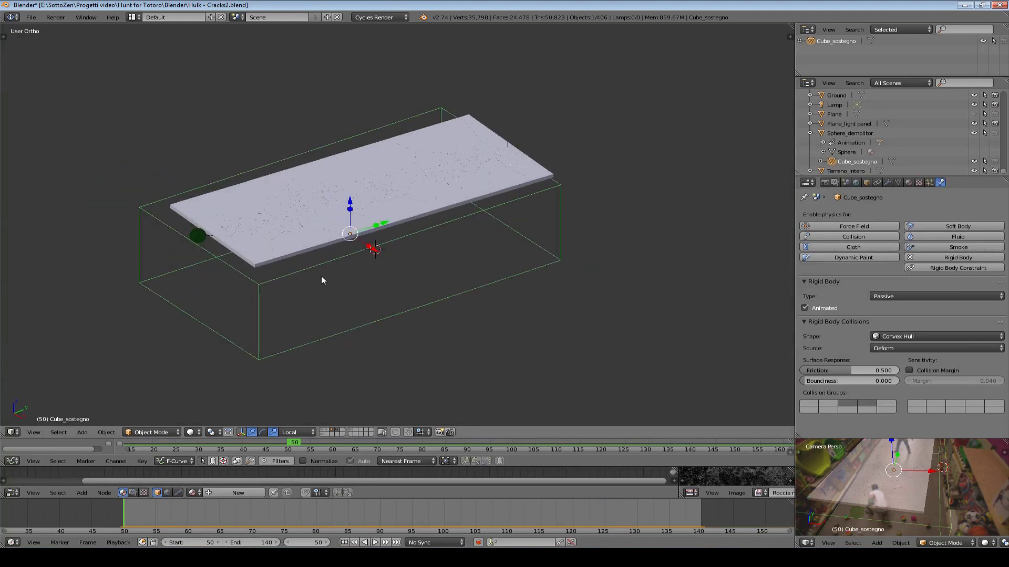
{"action": "scroll", "coordinate": [320, 276], "scroll_direction": "up", "scroll_amount": 2}
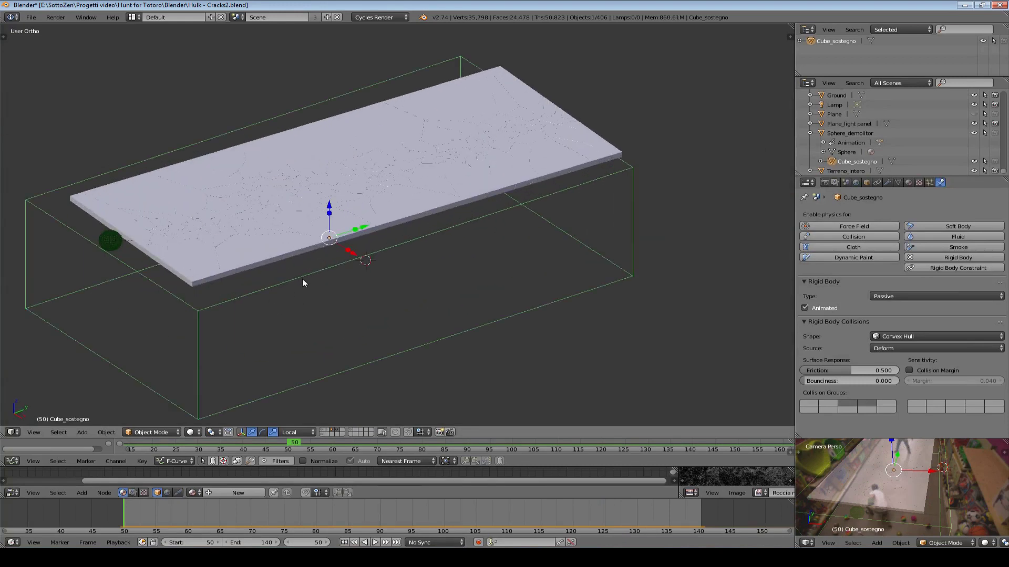
{"action": "left_click", "coordinate": [910, 259]}
{"action": "key", "text": "a"}
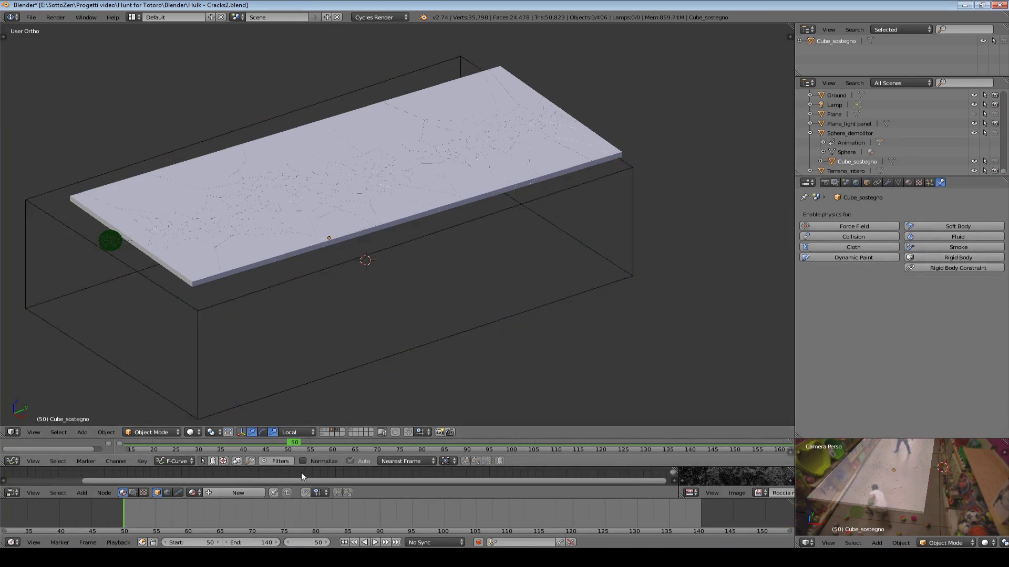
- Replay the simulation without the cube's support from frame 50, in both the free view and the camera view
{"action": "left_click", "coordinate": [375, 543]}
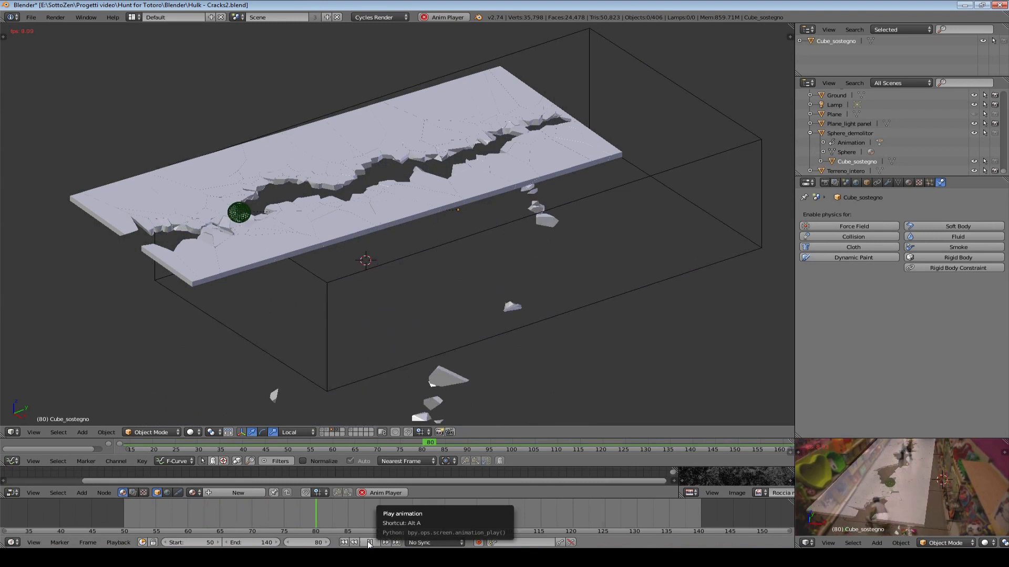
{"action": "left_click", "coordinate": [344, 542]}
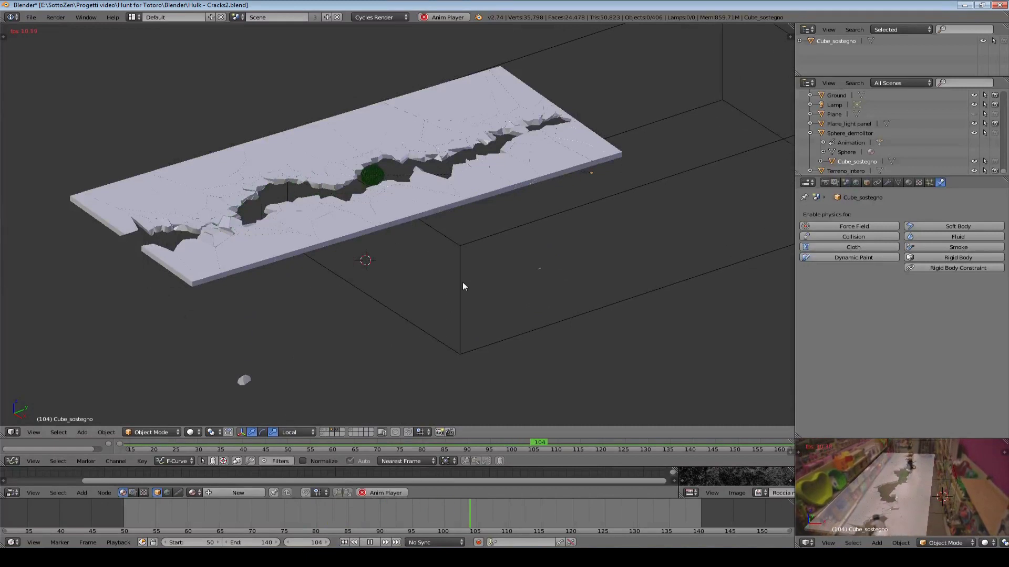
{"action": "left_click", "coordinate": [344, 542]}
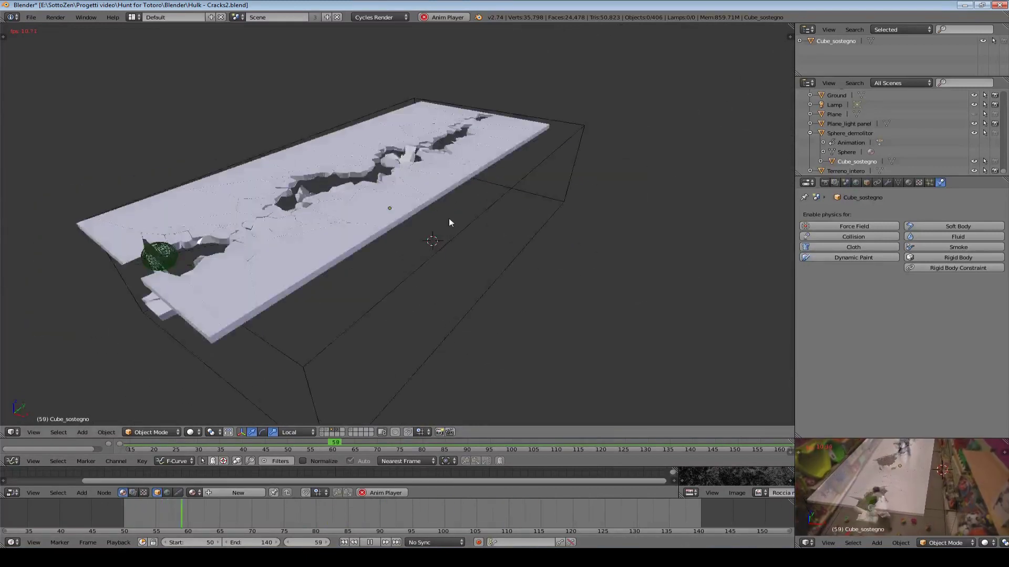
{"action": "key", "text": "KP_0"}
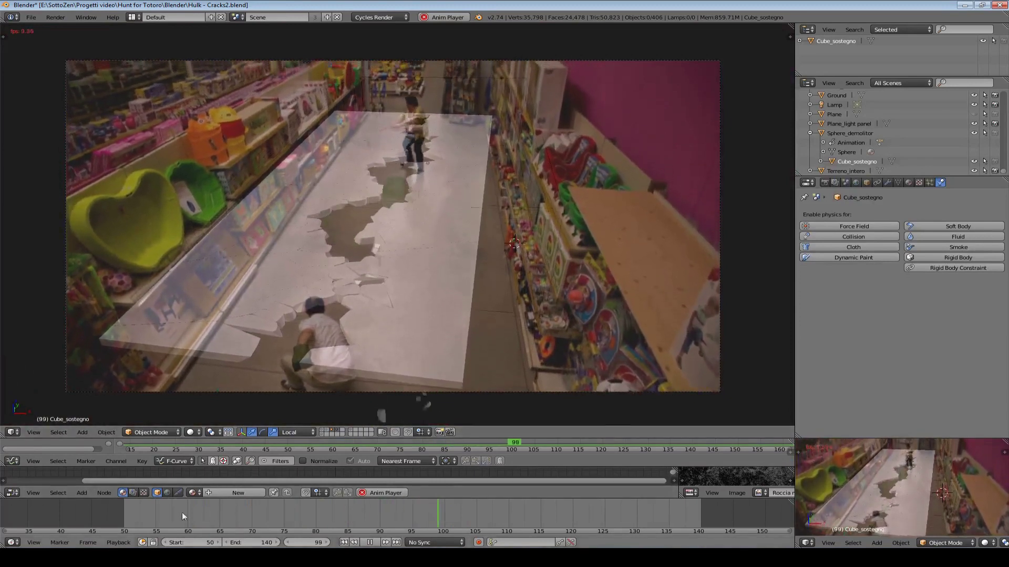
{"action": "left_click_drag", "start_coordinate": [186, 513], "coordinate": [119, 523]}
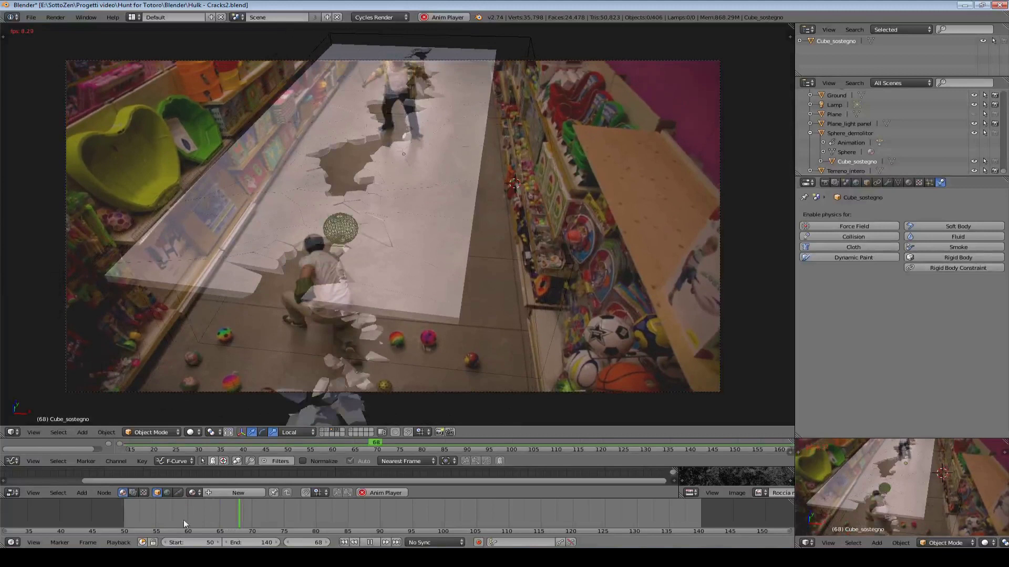
{"action": "key", "text": "KP_0"}
{"action": "key", "text": "alt+a"}
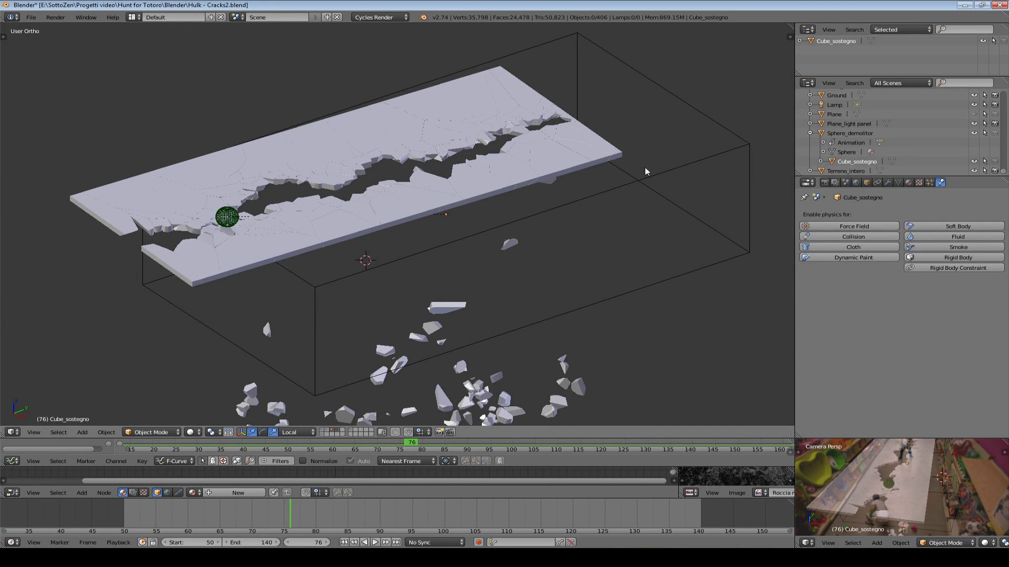
- At frame 50, give the support cube Cube_sostegno a Passive, Animated rigid body assigned to the third and fourth collision groups
{"action": "left_click", "coordinate": [344, 542]}
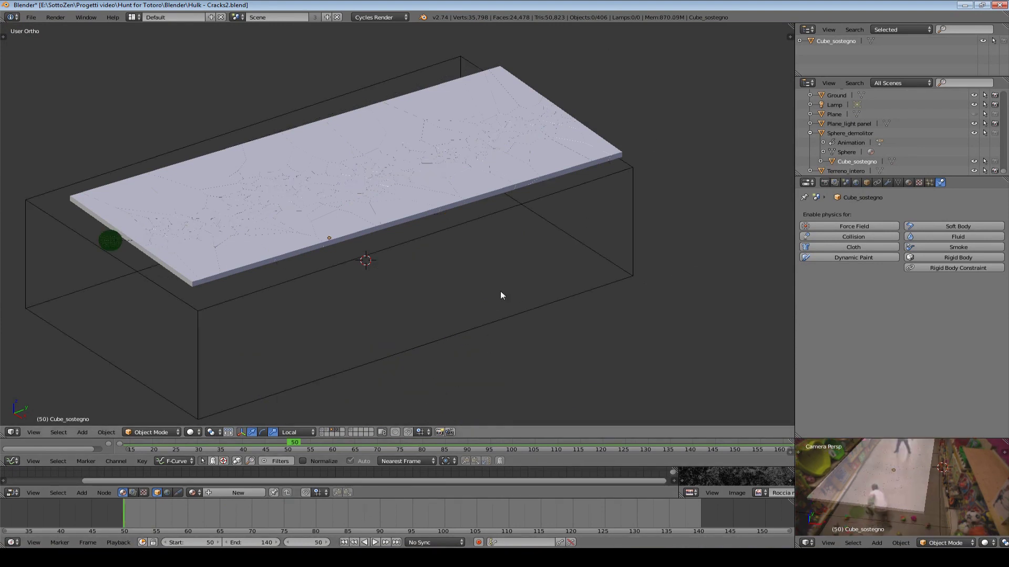
{"action": "right_click", "coordinate": [501, 320]}
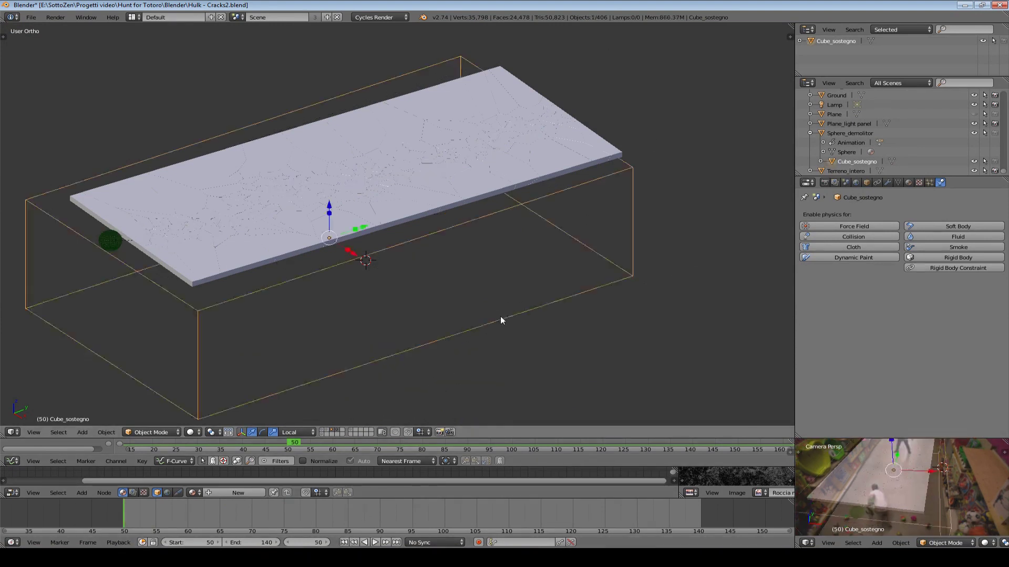
{"action": "left_click", "coordinate": [911, 259]}
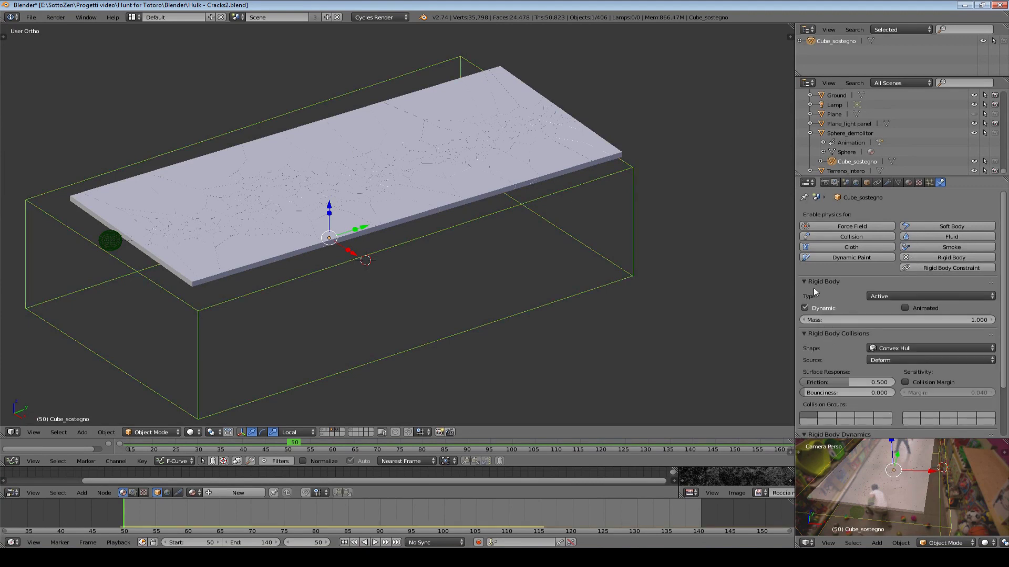
{"action": "left_click", "coordinate": [893, 296]}
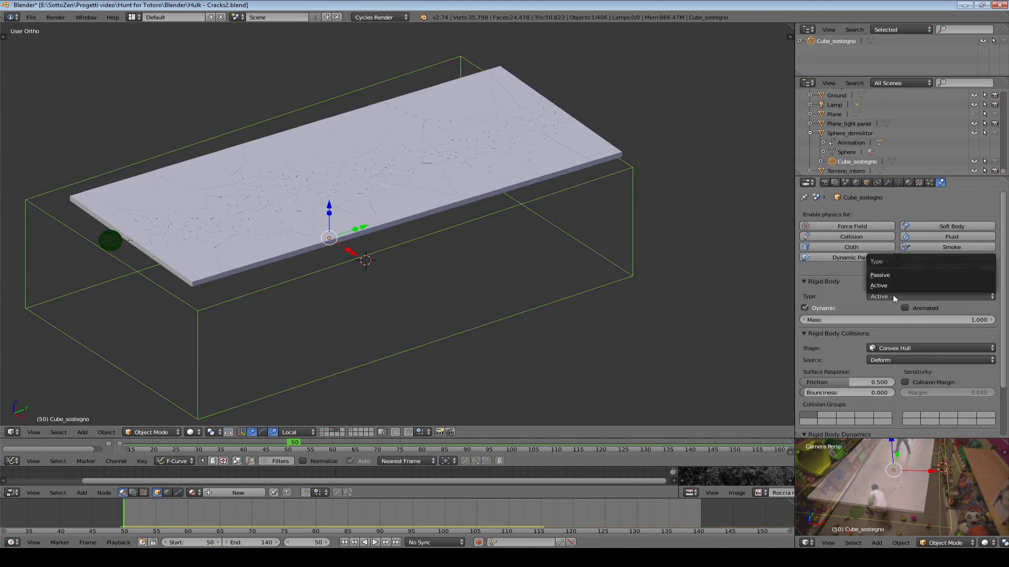
{"action": "left_click", "coordinate": [894, 276]}
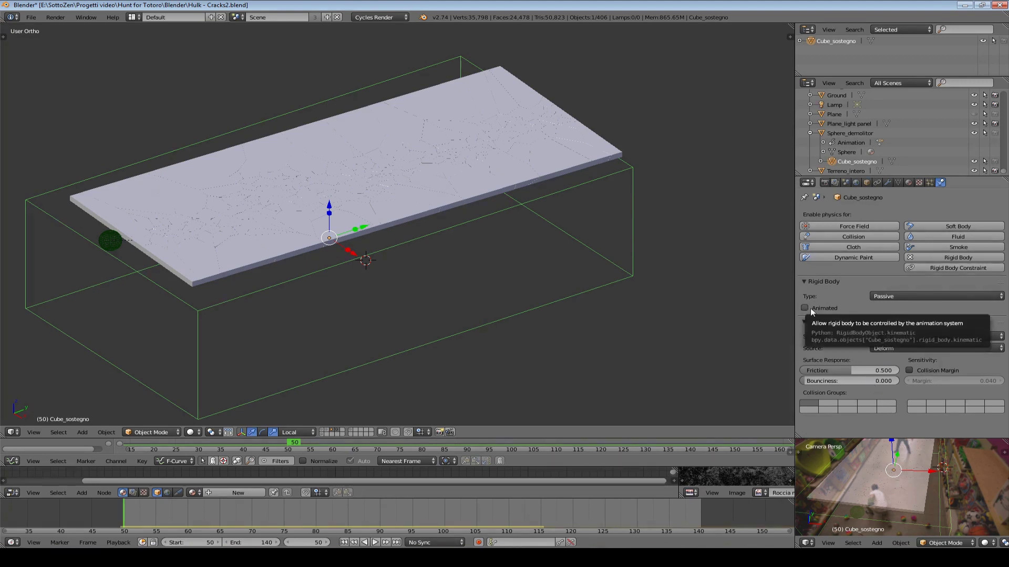
{"action": "left_click", "coordinate": [848, 403]}
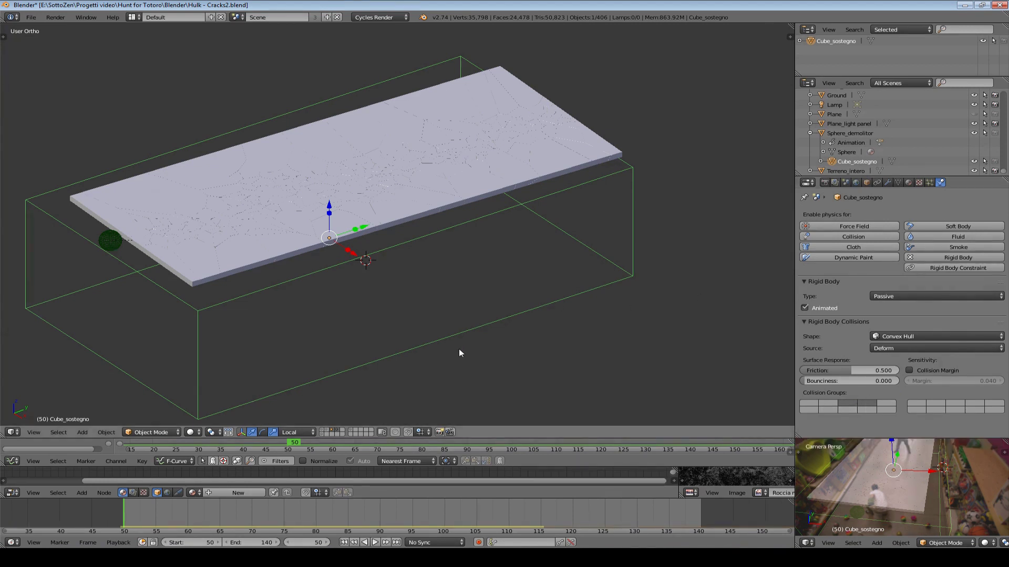
- Replay the simulation with the cube's support restored, checking it from the side, in the free view and in the camera view
{"action": "key", "text": "KP_3"}
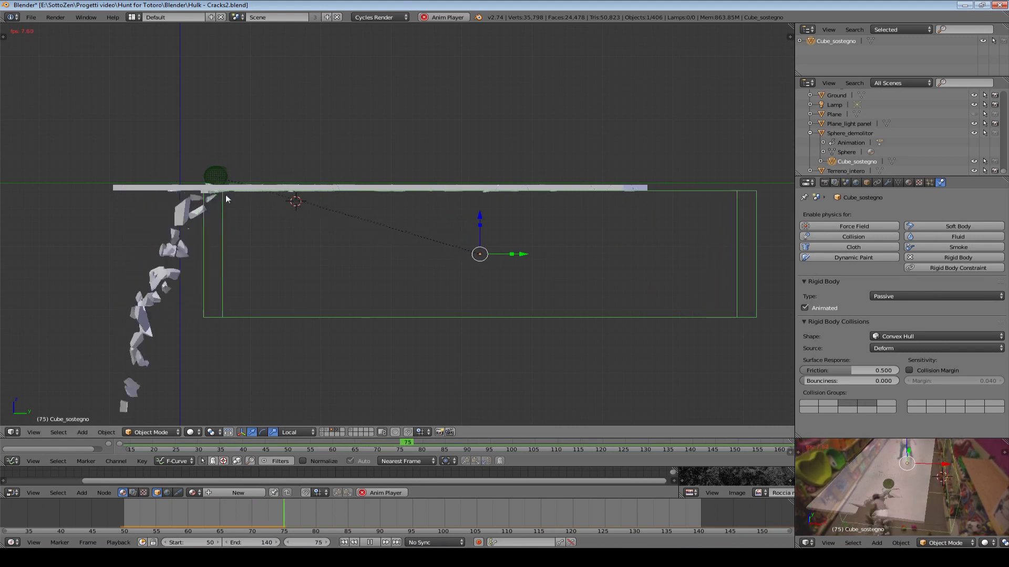
{"action": "middle_click_drag", "start_coordinate": [314, 236], "coordinate": [305, 182]}
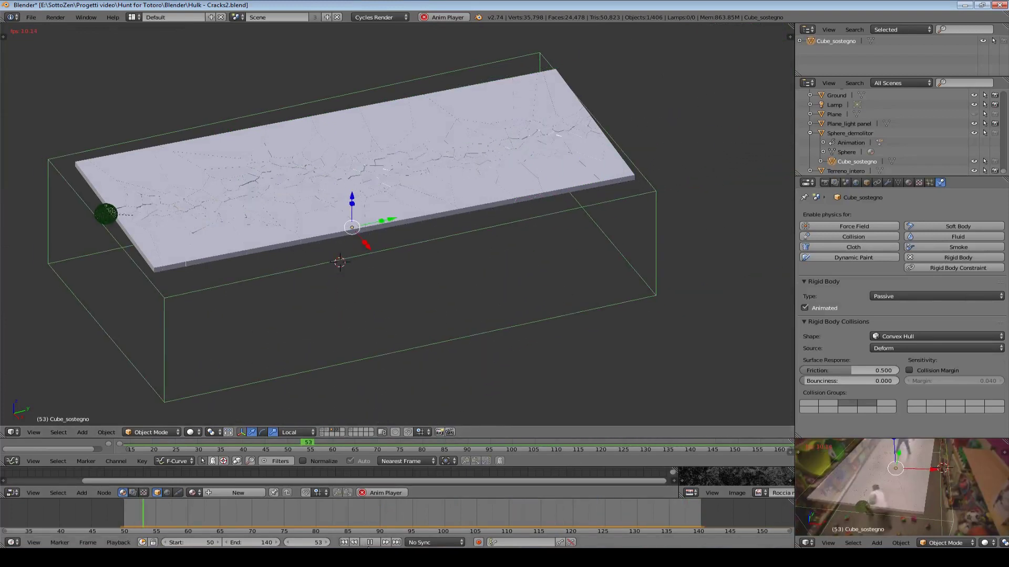
{"action": "left_click", "coordinate": [370, 544]}
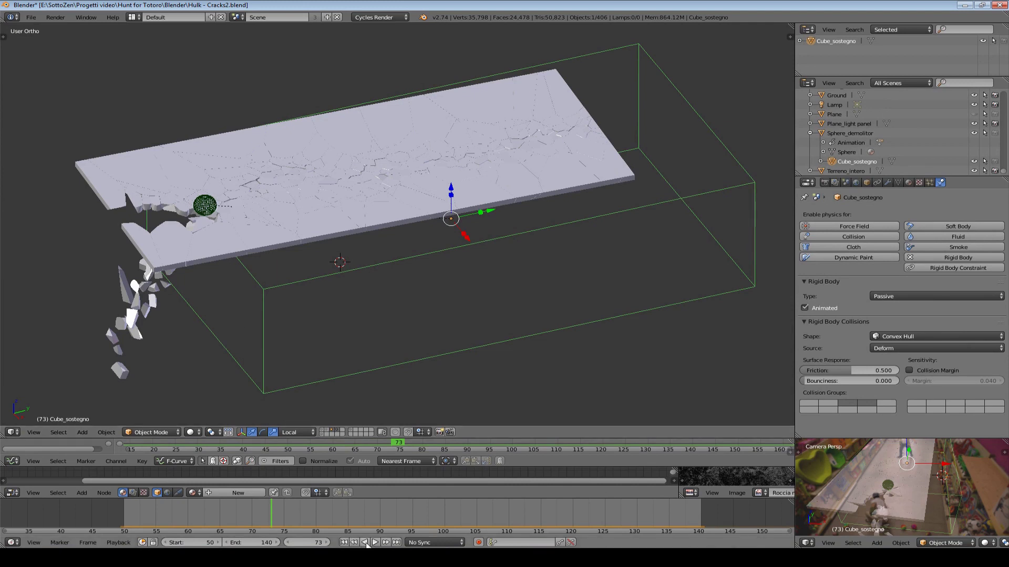
{"action": "left_click", "coordinate": [365, 544]}
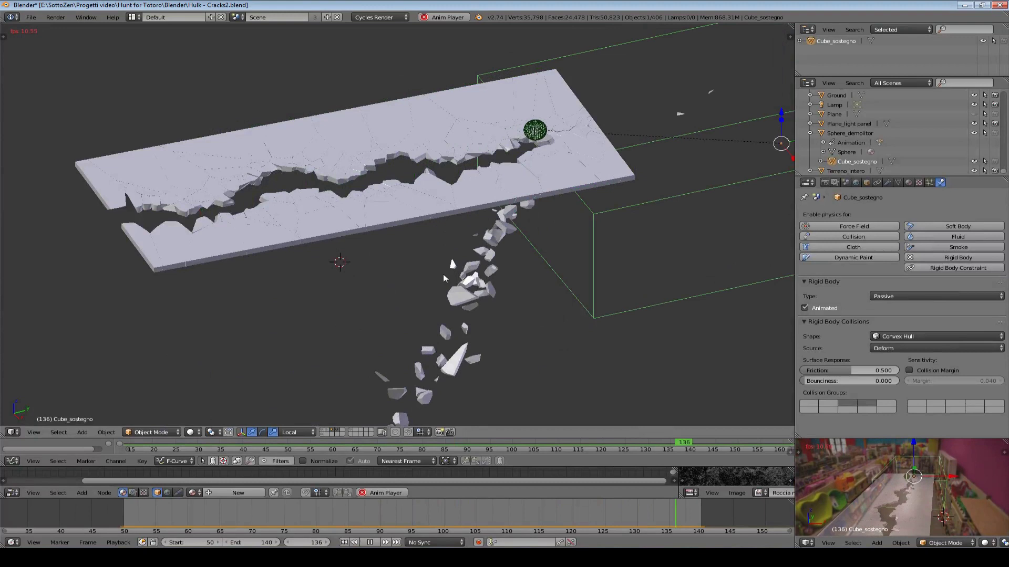
{"action": "key", "text": "KP_0"}
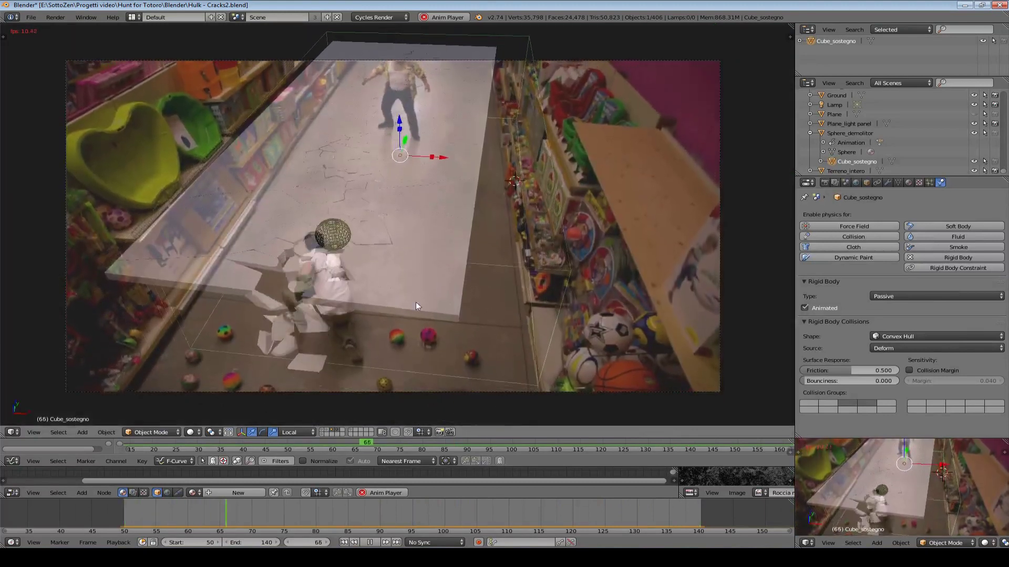